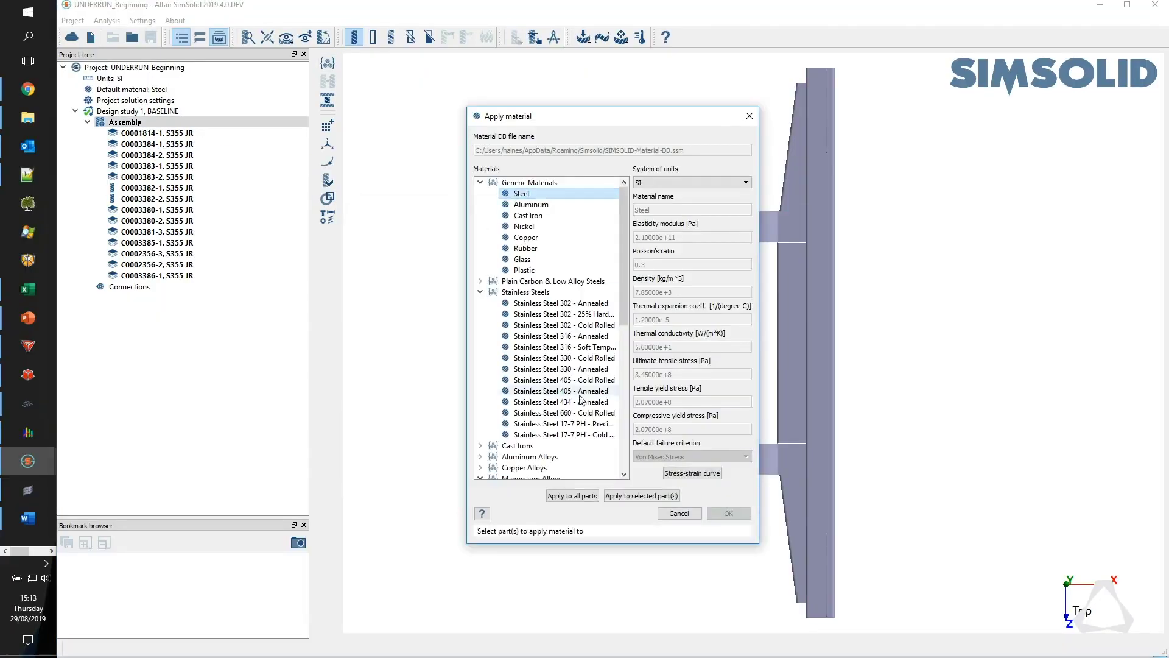
- Create automatic connections between the assembly's parts with a 3 mm gap, 2.42635 mm penetration tolerance and Normal resolution
{"action": "left_click", "coordinate": [721, 521]}
{"action": "left_click", "coordinate": [87, 121]}
{"action": "left_click", "coordinate": [129, 133]}
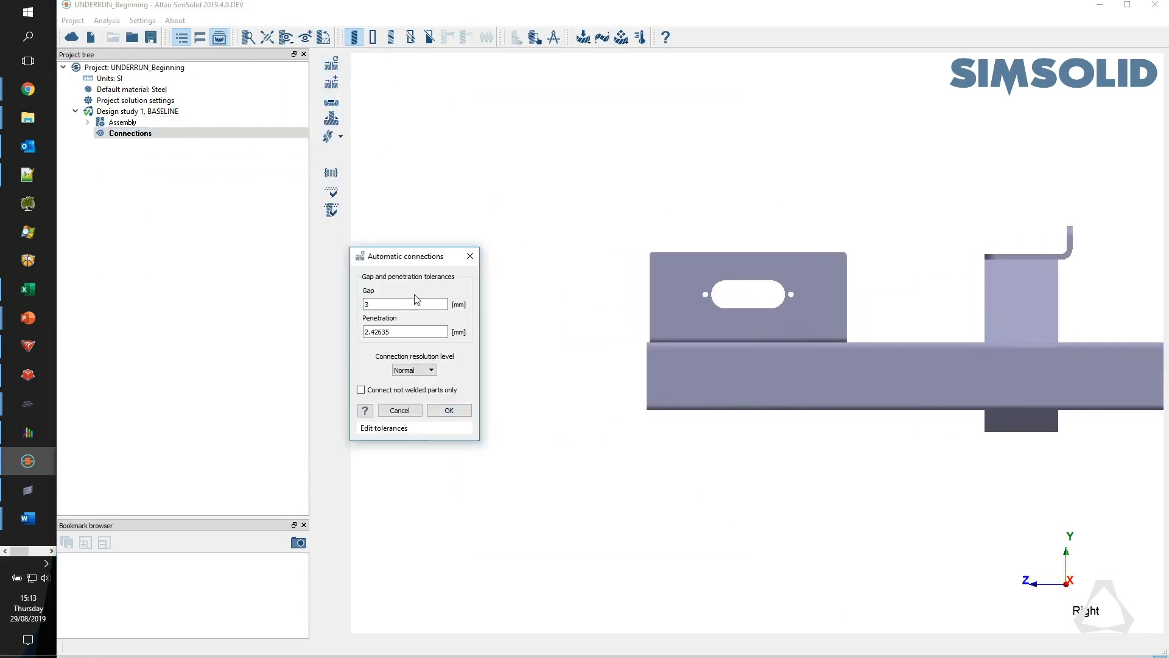
{"action": "left_click", "coordinate": [446, 410]}
- Review the bonded connections and check how the parts of the assembly are connected
{"action": "left_click", "coordinate": [170, 166]}
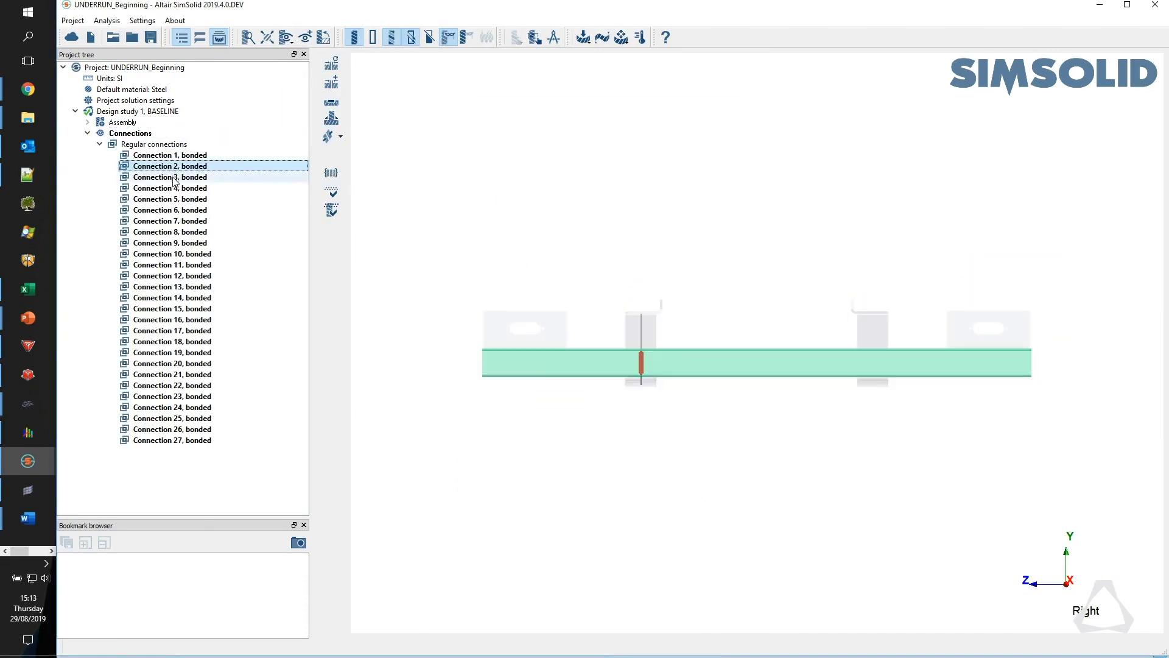
{"action": "left_click", "coordinate": [332, 194]}
{"action": "left_click", "coordinate": [501, 170]}
{"action": "left_click", "coordinate": [501, 180]}
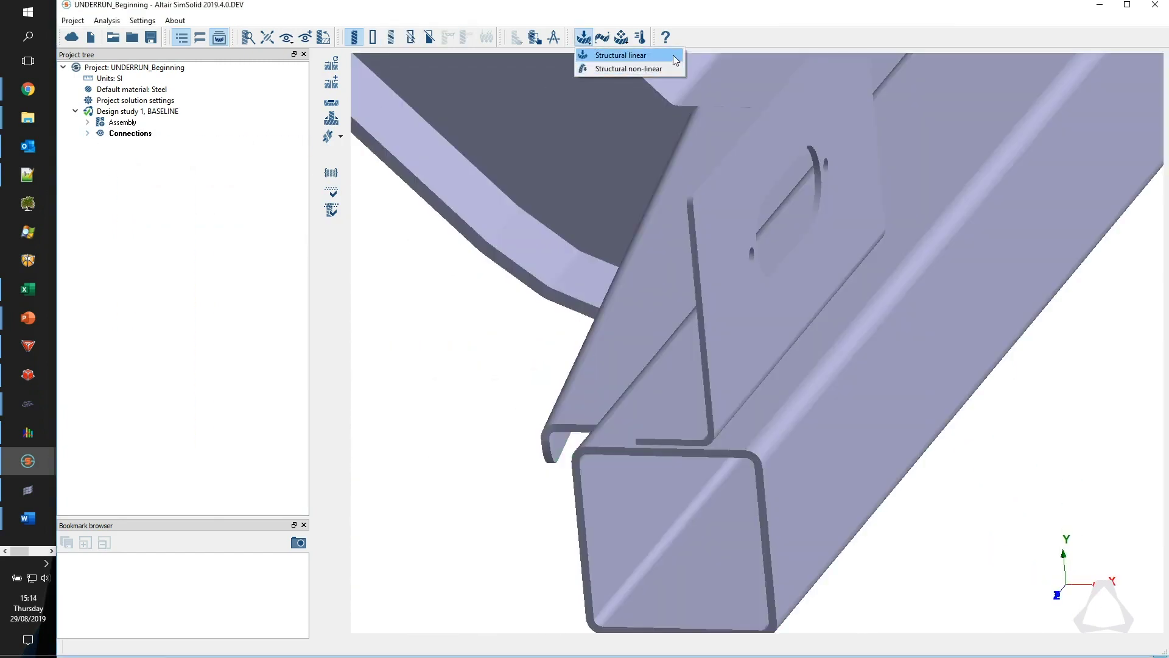
- Create a linear structural analysis and inspect the bonded contact between the slotted bracket and the beam
{"action": "left_click", "coordinate": [620, 56]}
{"action": "left_click", "coordinate": [842, 319]}
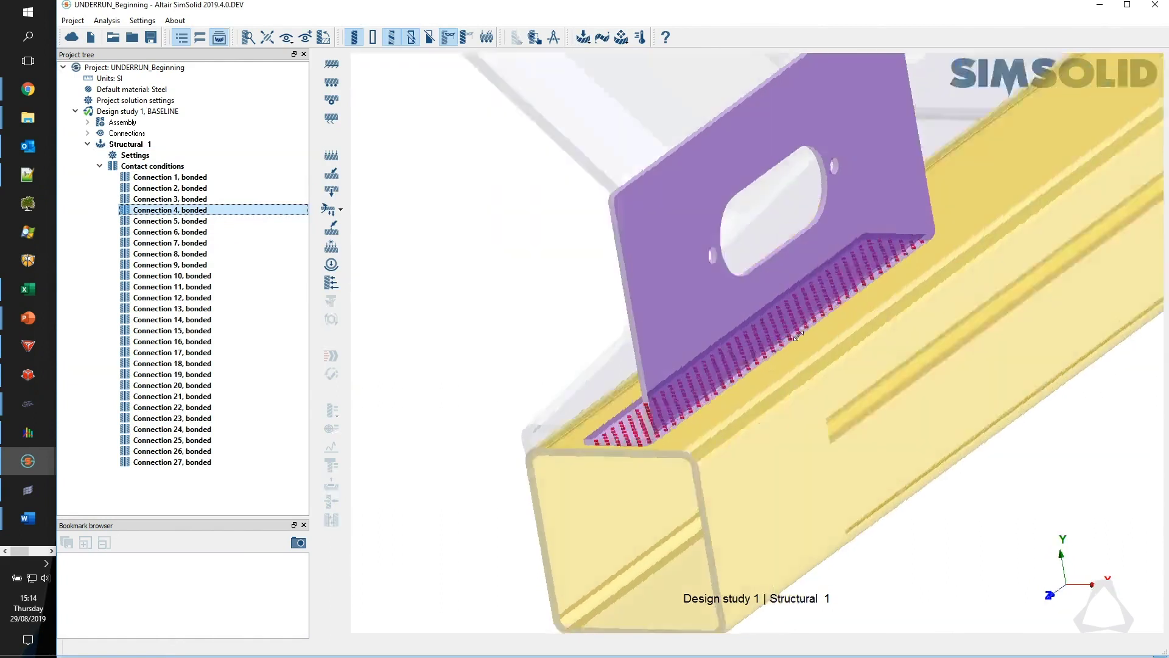
{"action": "left_click_drag", "start_coordinate": [843, 320], "coordinate": [505, 115]}
- Apply an immovable constraint to the bolt-hole faces of both mounting brackets
{"action": "left_click", "coordinate": [331, 63]}
{"action": "scroll", "coordinate": [674, 297], "scroll_direction": "up", "scroll_amount": 5}
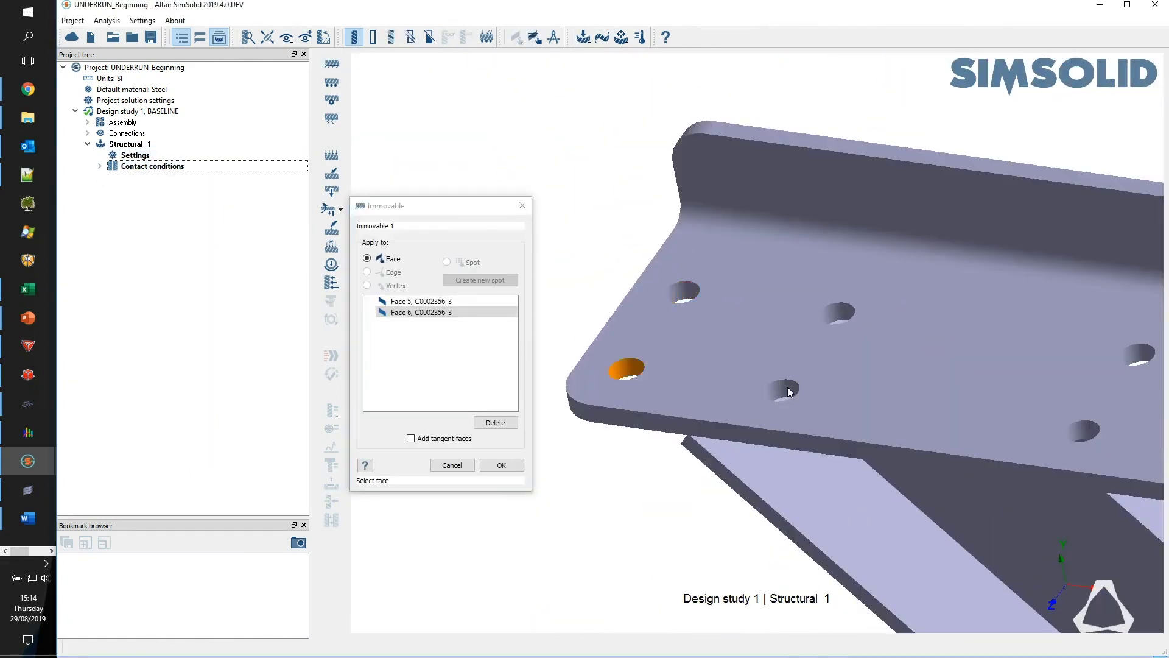
{"action": "left_click", "coordinate": [788, 392]}
{"action": "left_click", "coordinate": [798, 329]}
{"action": "left_click", "coordinate": [835, 261]}
{"action": "left_click", "coordinate": [991, 282]}
{"action": "scroll", "coordinate": [833, 303], "scroll_direction": "down", "scroll_amount": 3}
{"action": "left_click", "coordinate": [690, 302]}
{"action": "left_click_drag", "start_coordinate": [833, 303], "coordinate": [973, 409]}
{"action": "left_click", "coordinate": [973, 410]}
{"action": "left_click", "coordinate": [505, 468]}
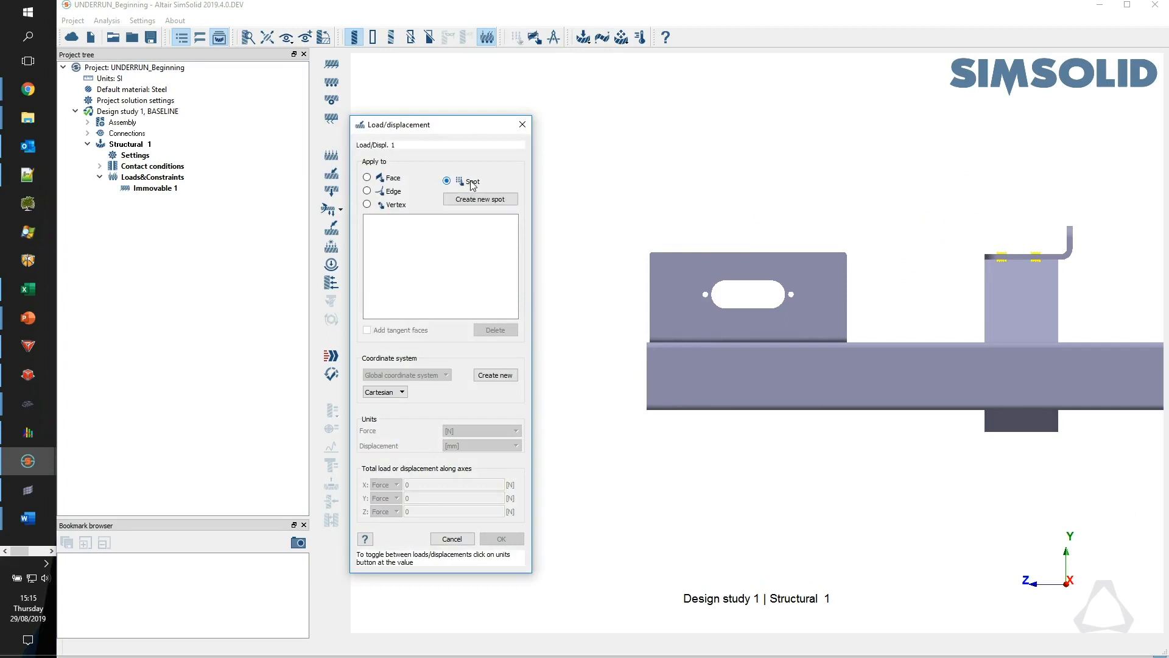
- Apply a -1000 N force along X to a rectangular 203.9 by 101.95 mm spot at the beam's end, below the slotted bracket
{"action": "left_click", "coordinate": [480, 200]}
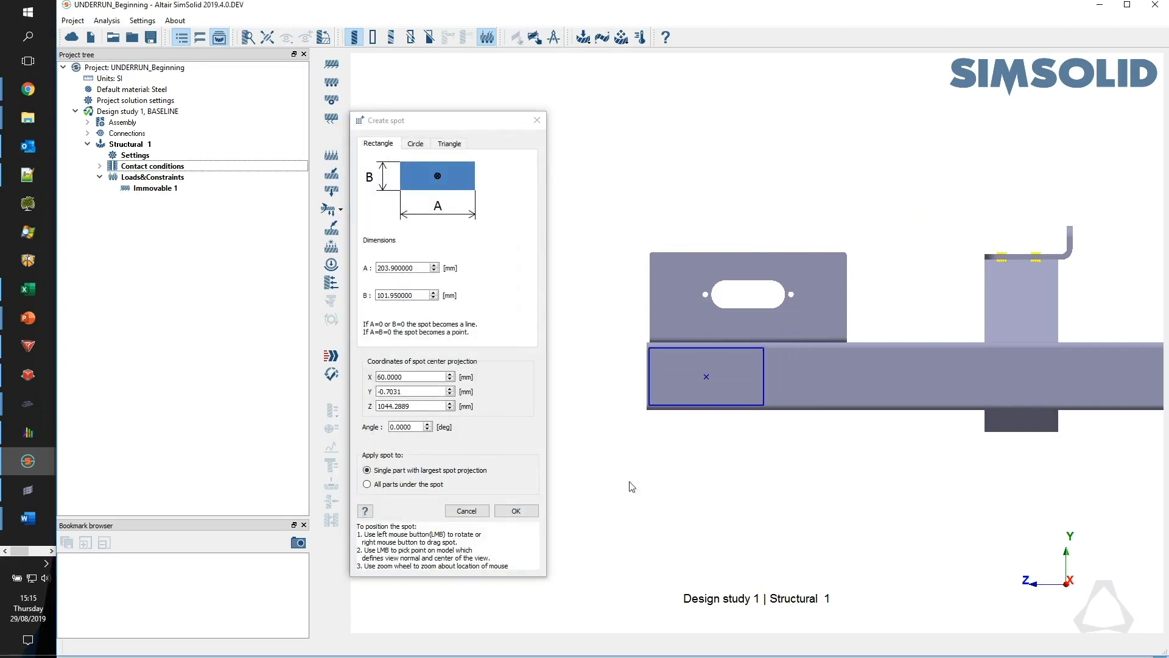
{"action": "left_click", "coordinate": [516, 511]}
{"action": "type", "text": "-1000"}
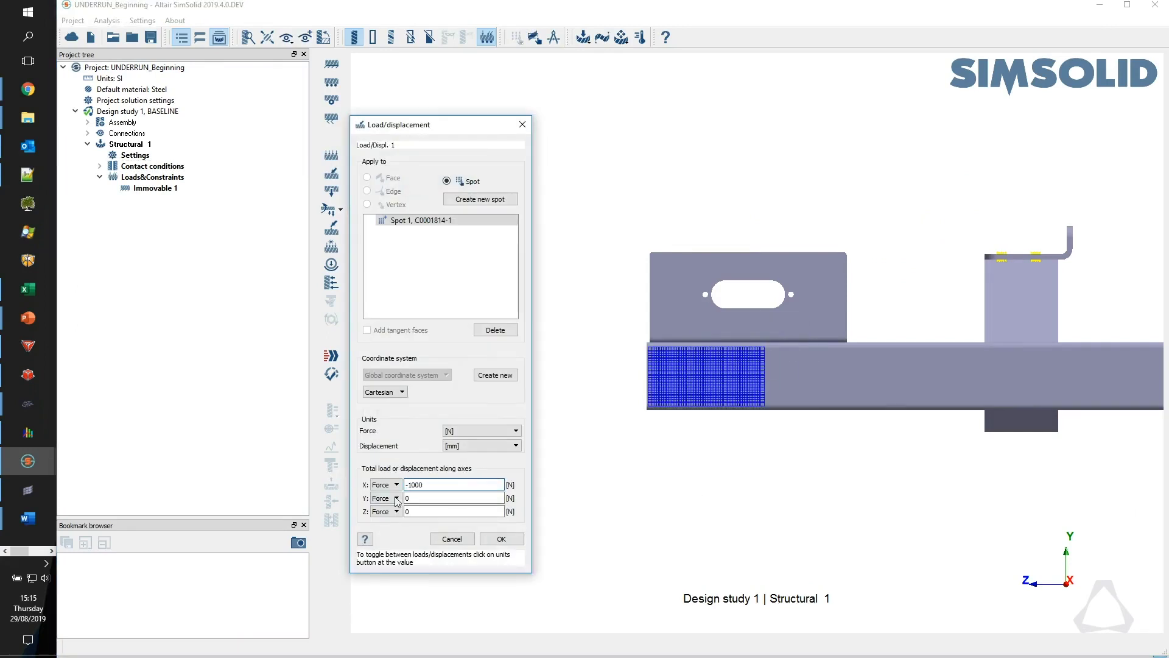
{"action": "left_click", "coordinate": [501, 539]}
- Plot the Von Mises stress result on the assembly
{"action": "left_click_drag", "start_coordinate": [861, 427], "coordinate": [700, 389]}
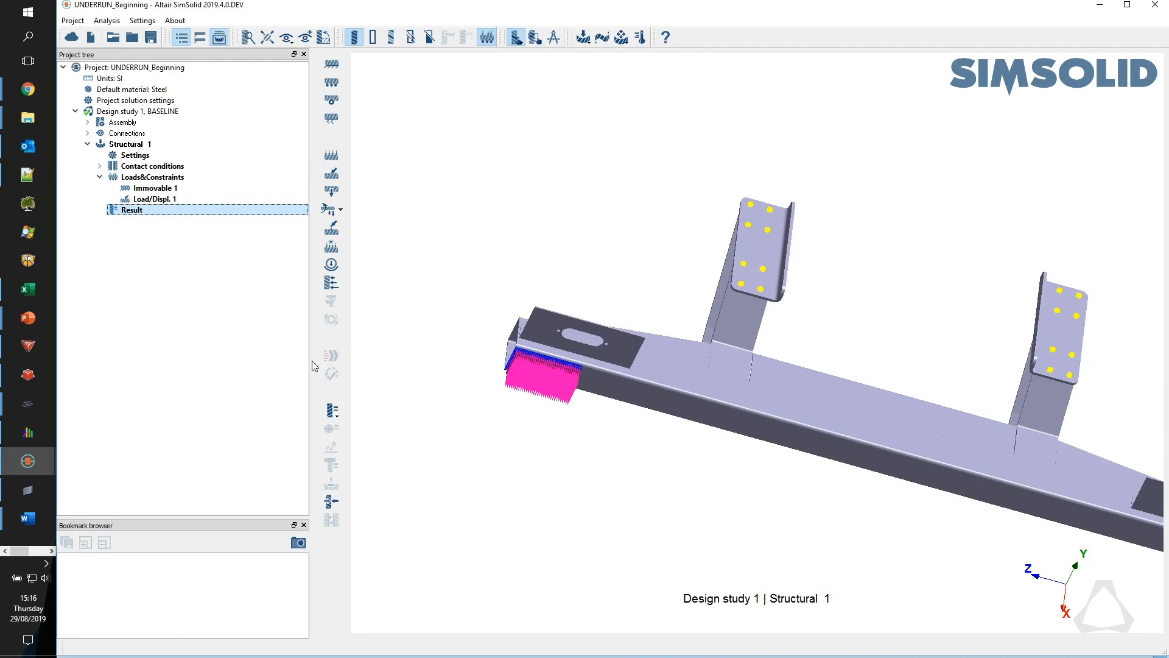
{"action": "left_click", "coordinate": [333, 411]}
{"action": "left_click", "coordinate": [388, 430]}
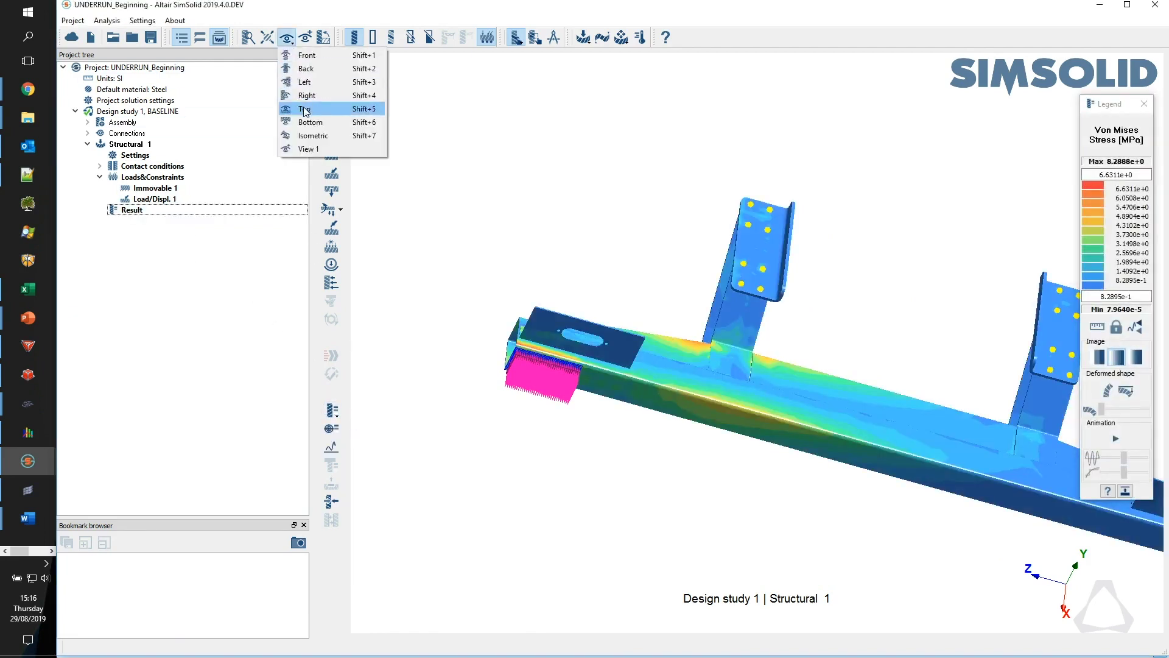
- Show the deformed shape in the Top view and save it as a bookmark
{"action": "left_click", "coordinate": [294, 43]}
{"action": "left_click", "coordinate": [306, 111]}
{"action": "left_click", "coordinate": [1108, 391]}
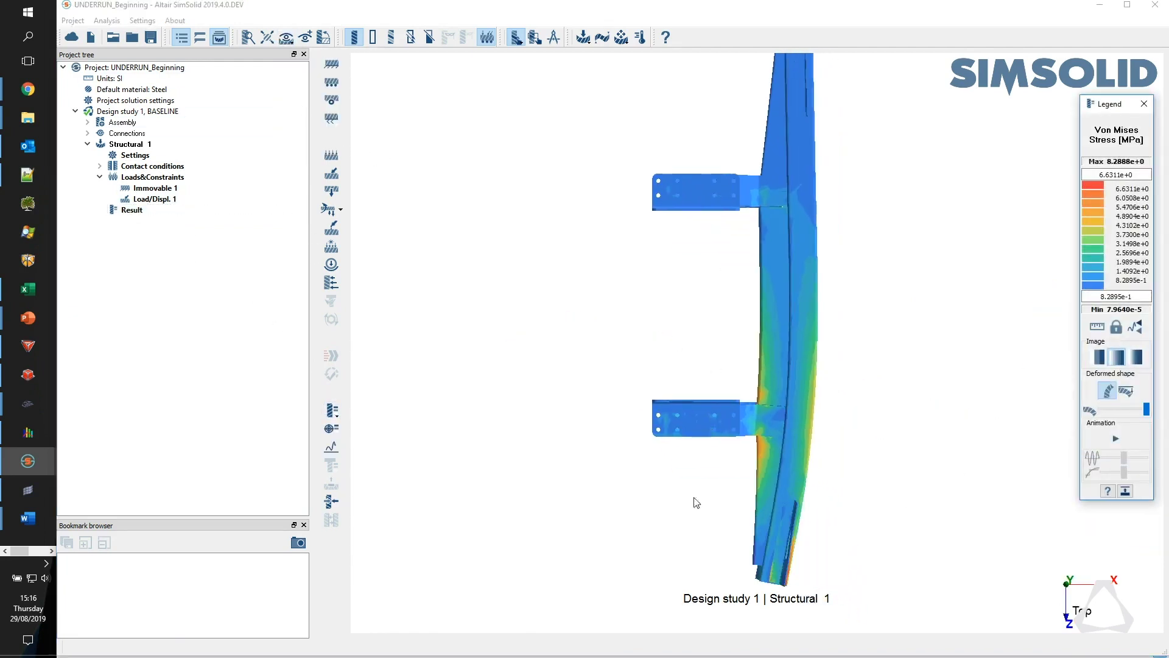
{"action": "left_click", "coordinate": [298, 542]}
{"action": "left_click_drag", "start_coordinate": [254, 518], "coordinate": [253, 420]}
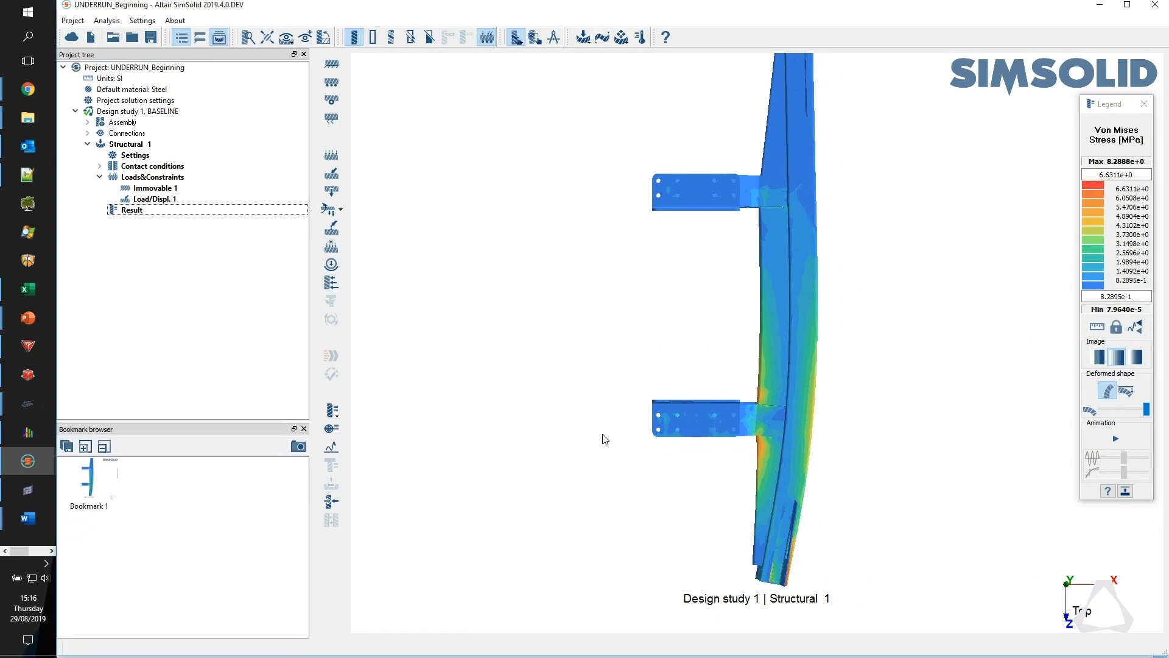
- Bookmark an animation of the deformation in an angled 3D view and recall both saved bookmarks
{"action": "left_click_drag", "start_coordinate": [716, 350], "coordinate": [902, 363]}
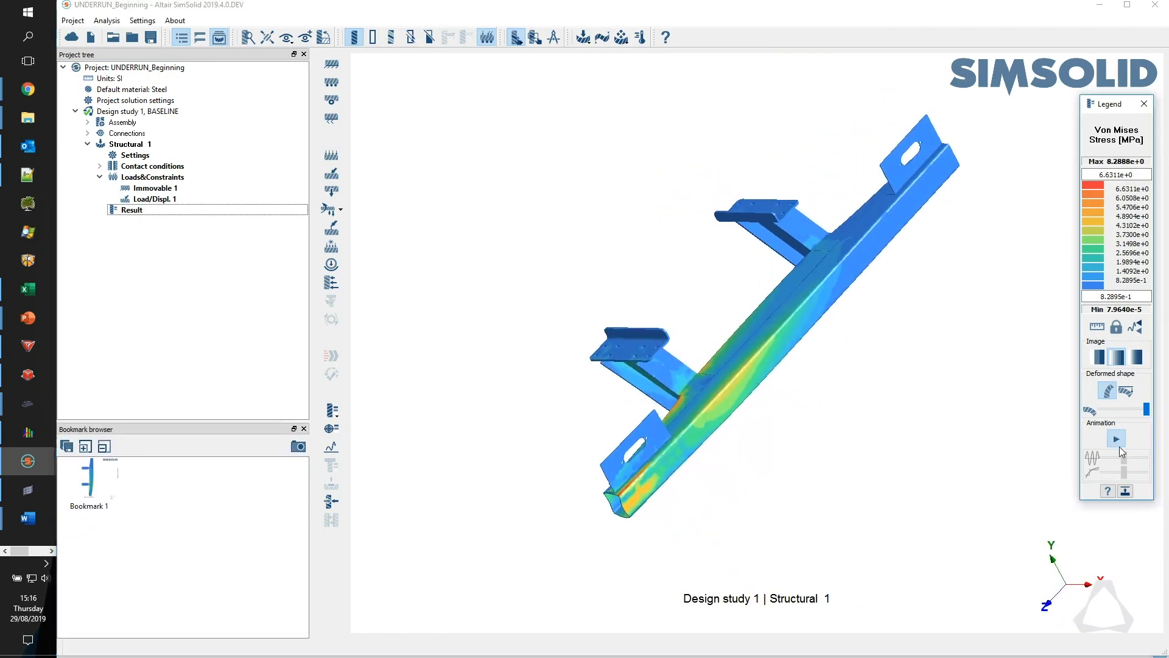
{"action": "left_click", "coordinate": [1116, 438]}
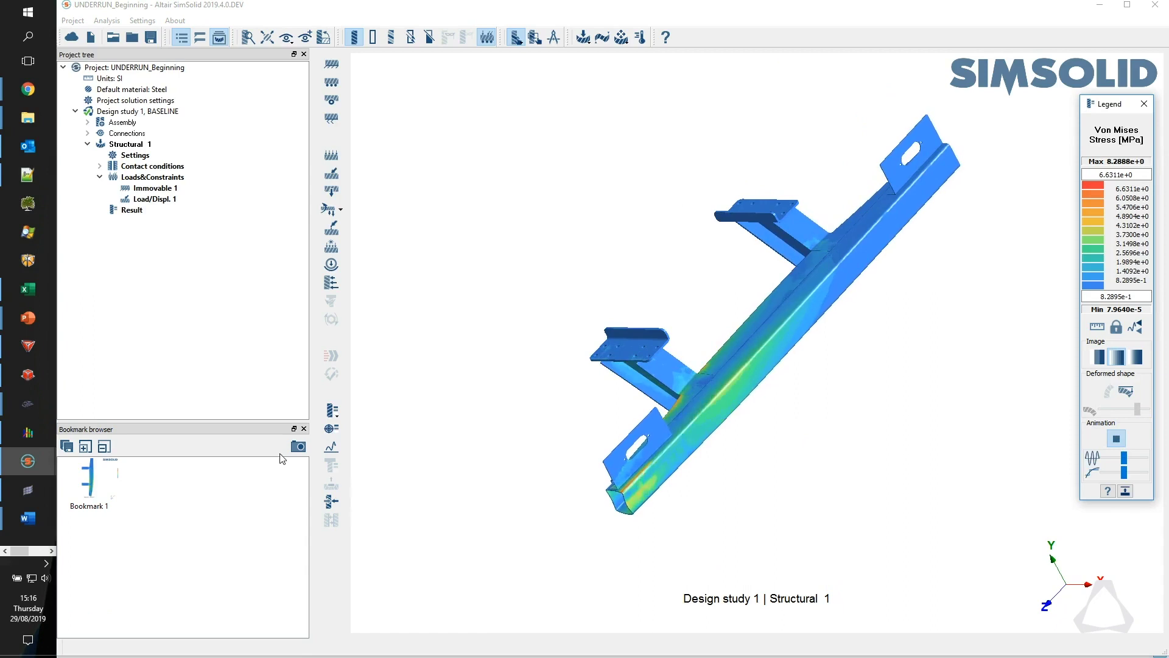
{"action": "left_click", "coordinate": [297, 447]}
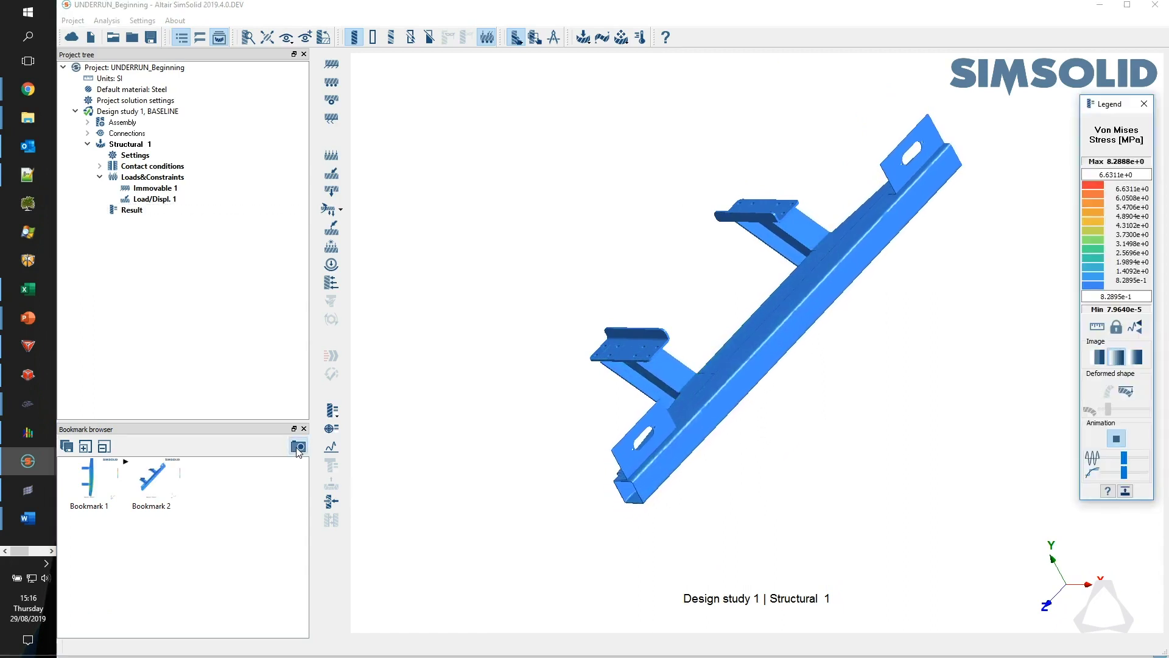
{"action": "left_click", "coordinate": [89, 479]}
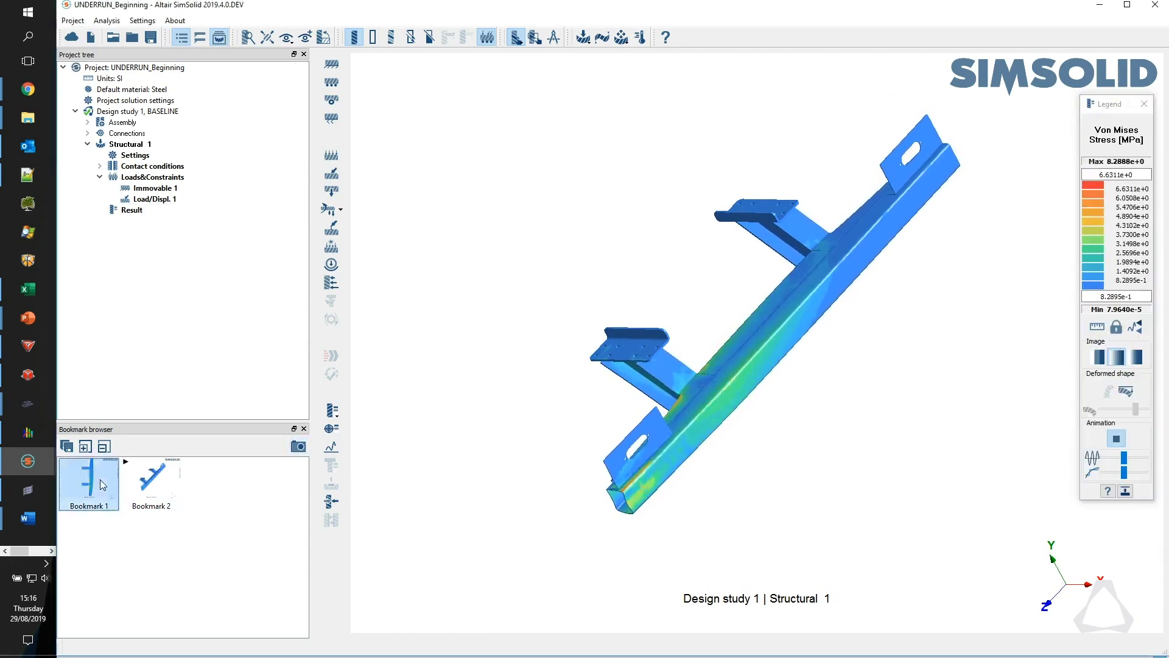
{"action": "left_click", "coordinate": [144, 485]}
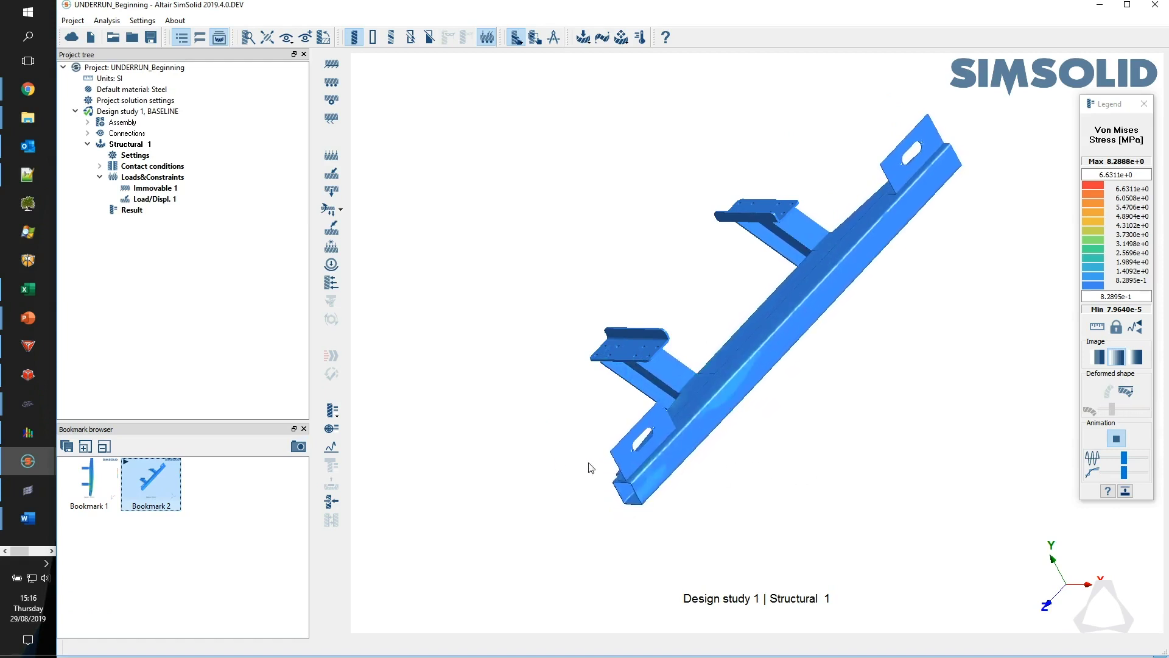
- Start picking stress values at the high-stress area of the beam beside the mounting bracket
{"action": "left_click", "coordinate": [332, 429]}
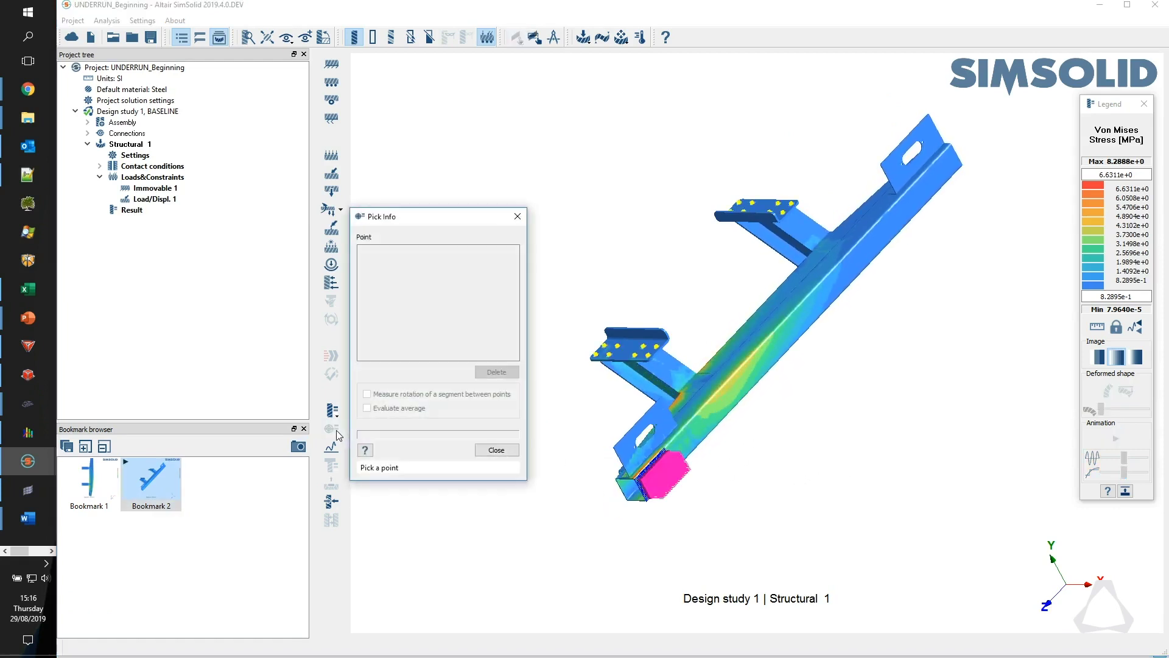
{"action": "middle_click_drag", "start_coordinate": [725, 401], "coordinate": [748, 440]}
{"action": "scroll", "coordinate": [740, 438], "scroll_direction": "up", "scroll_amount": 5}
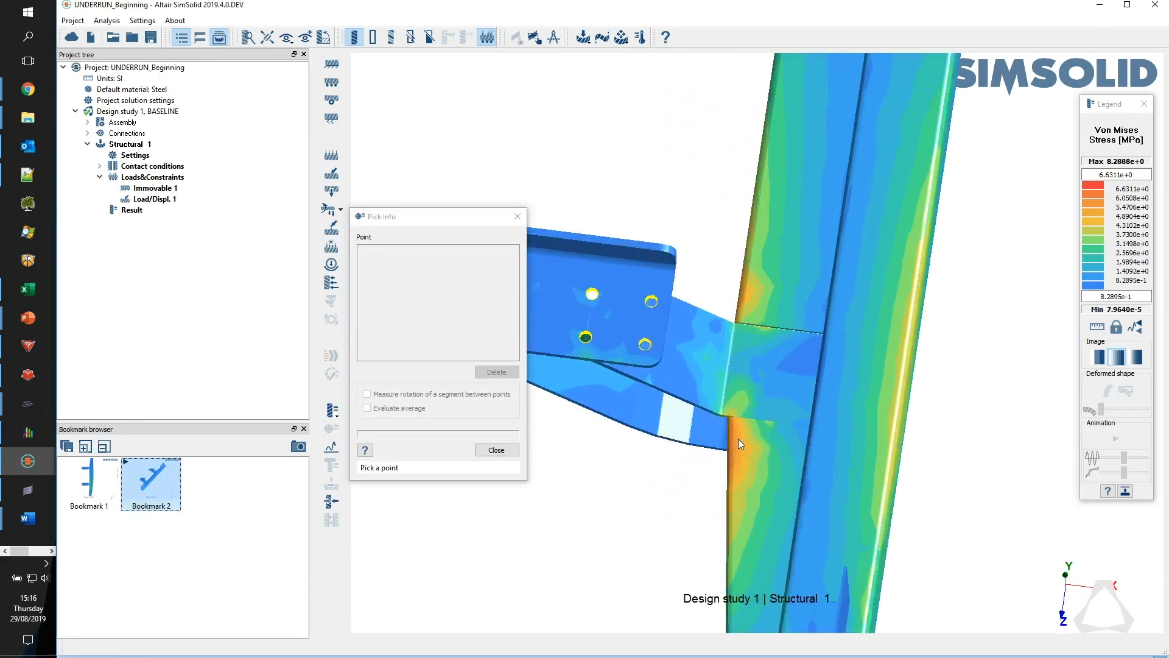